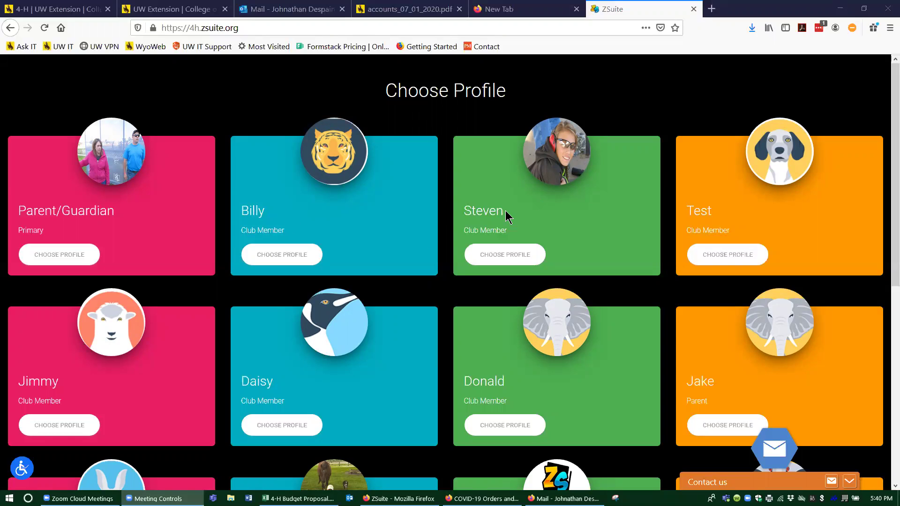
Choose the green club member profile in the first row and open its record books list.
{"action": "left_click", "coordinate": [511, 259]}
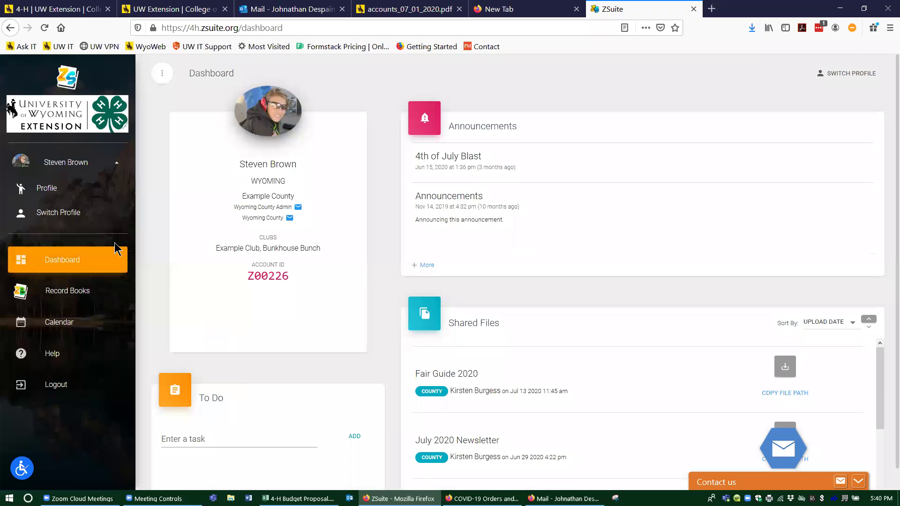
{"action": "left_click", "coordinate": [55, 291]}
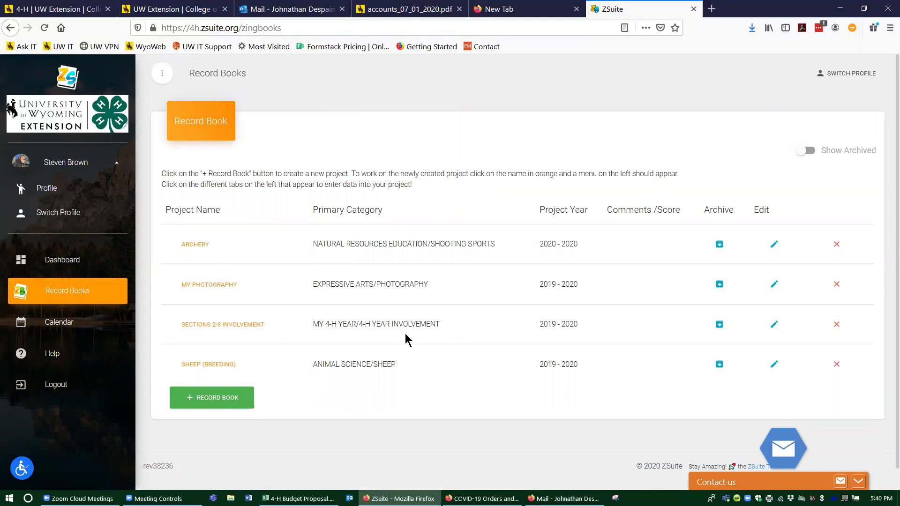
Create a record book named My 4-H Year with primary category My 4-H Year, subcategory 4-H Year Involvement and type My 4-H Year Involvement Report.
{"action": "left_click", "coordinate": [232, 400]}
{"action": "left_click", "coordinate": [216, 193]}
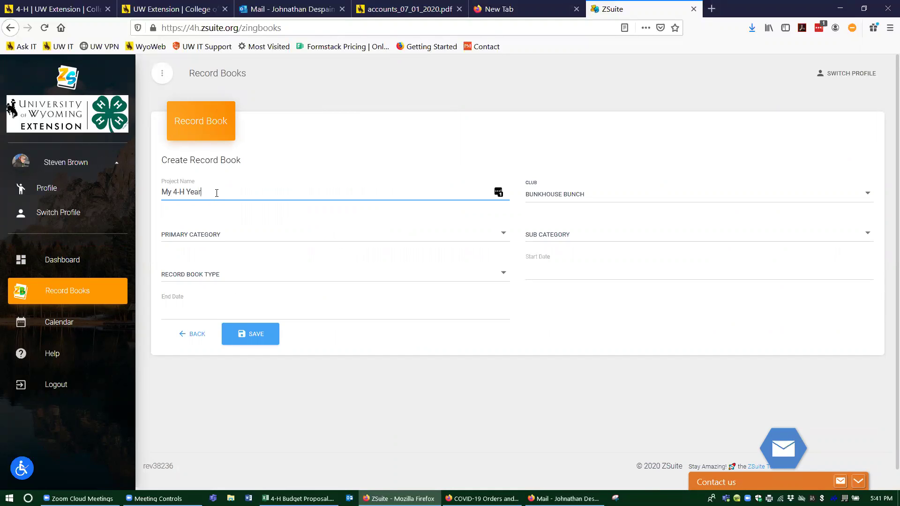
{"action": "left_click", "coordinate": [208, 235]}
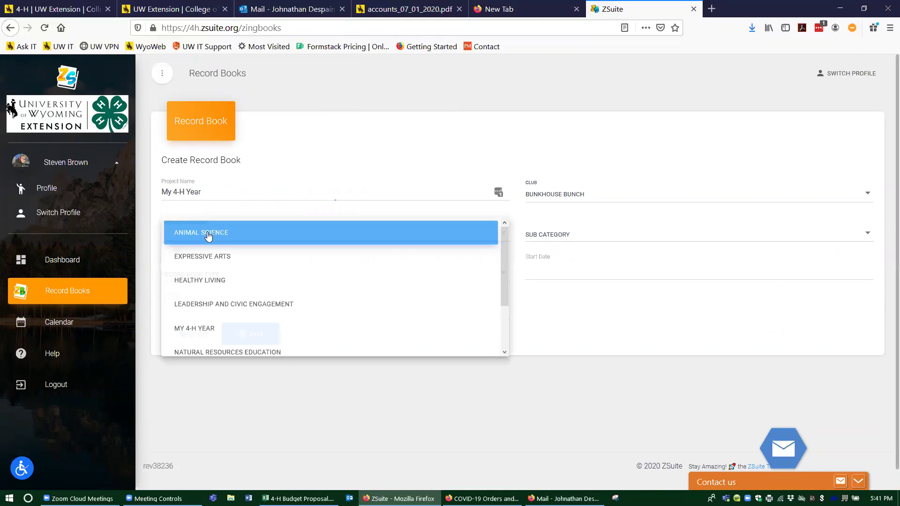
{"action": "left_click", "coordinate": [225, 334]}
{"action": "left_click", "coordinate": [197, 278]}
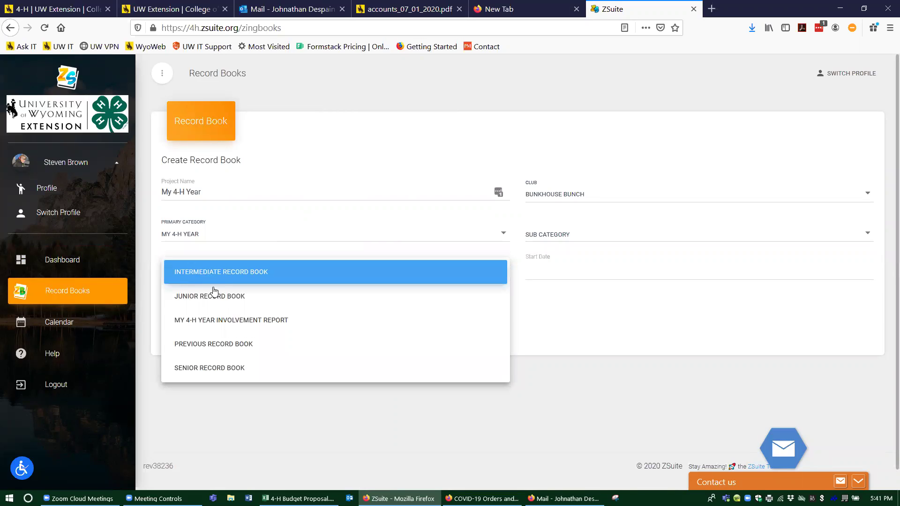
{"action": "left_click", "coordinate": [251, 324]}
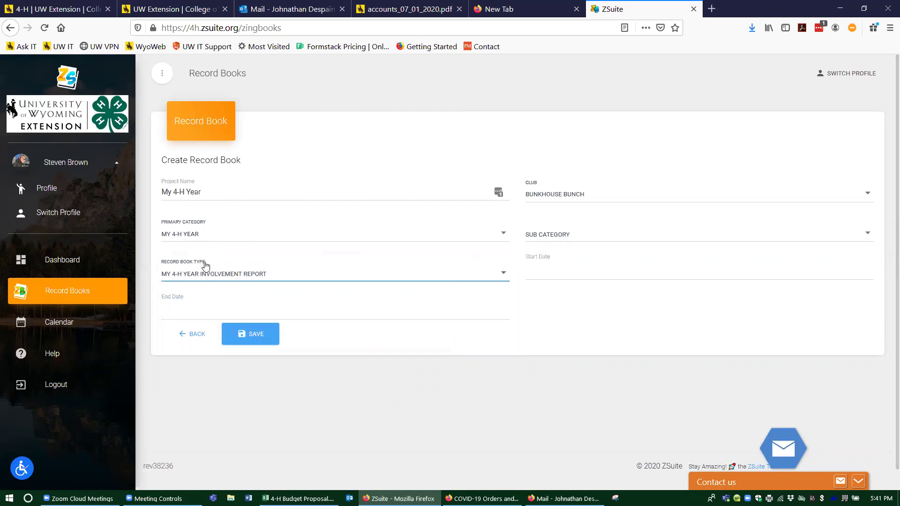
{"action": "left_click", "coordinate": [562, 243]}
{"action": "left_click", "coordinate": [567, 234]}
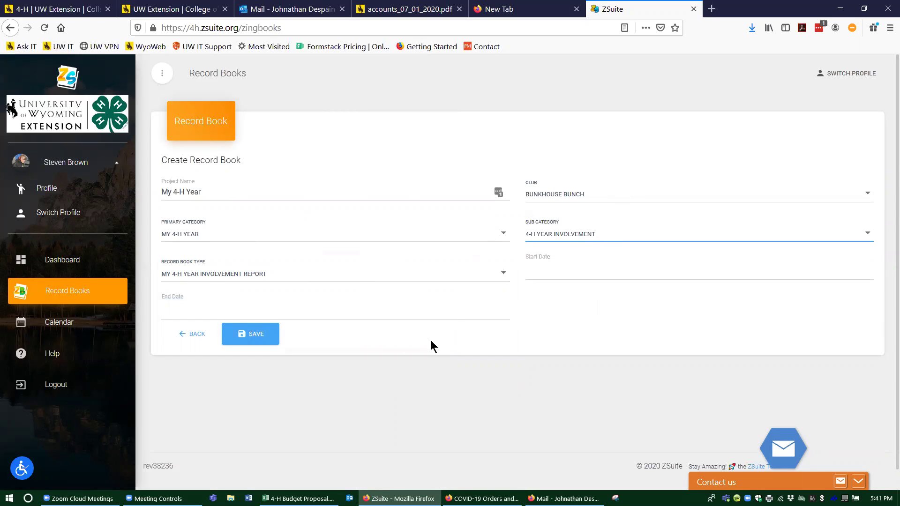
{"action": "left_click", "coordinate": [250, 335]}
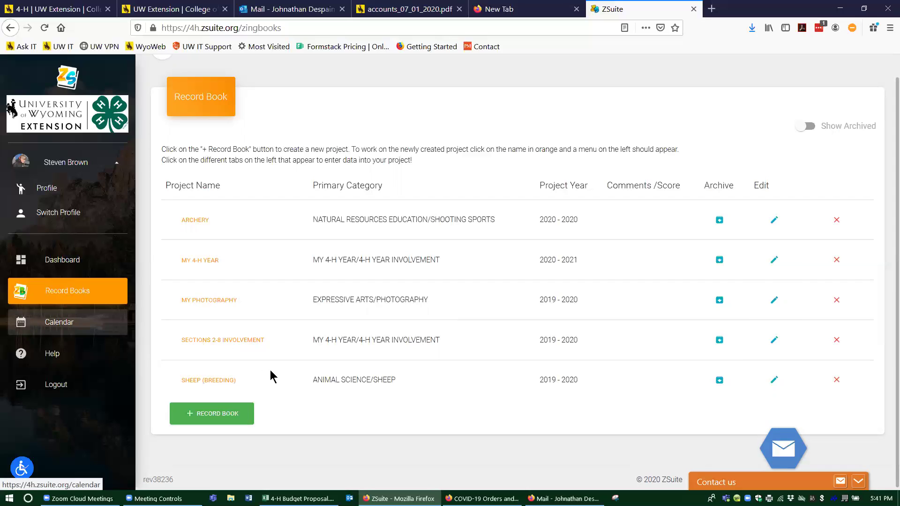
Open the involvement report of the Sections 2-8 Involvement record book.
{"action": "left_click", "coordinate": [236, 340]}
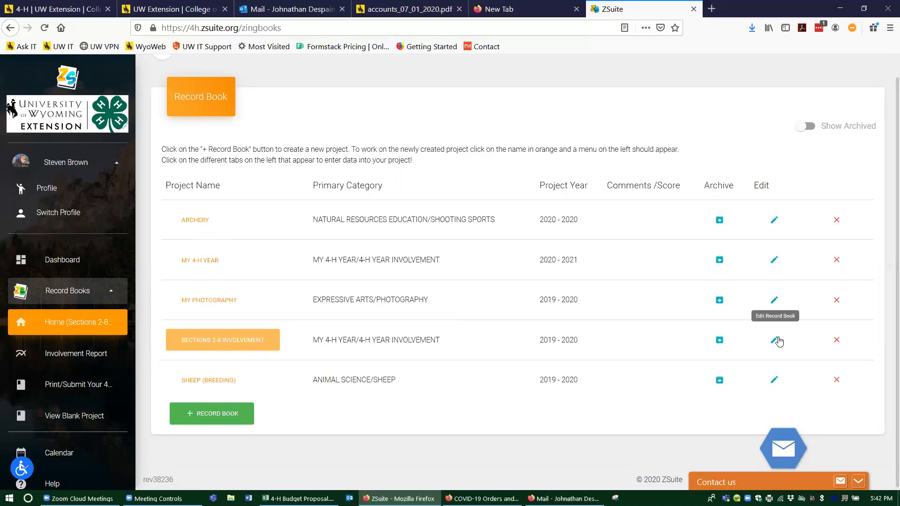
{"action": "left_click", "coordinate": [97, 355]}
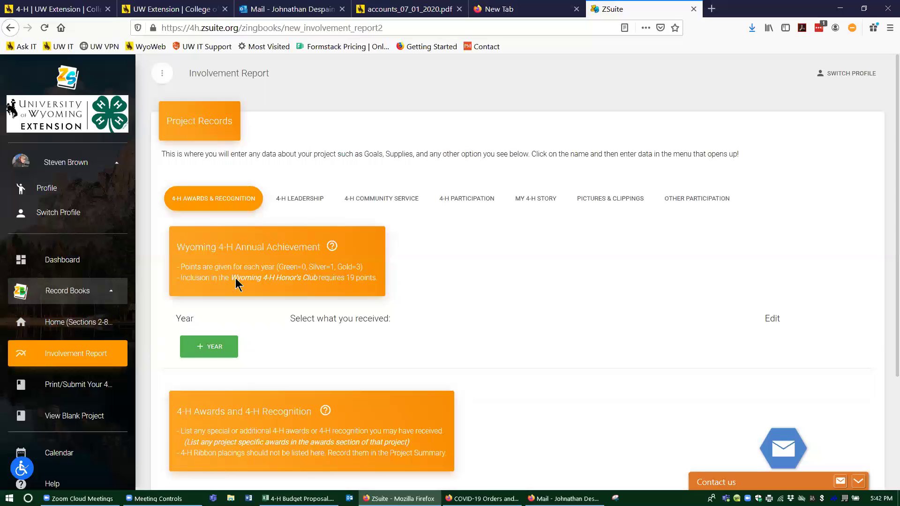
Look through the involvement report's leadership, awards, community service, 4-H participation and story sections, ending at Other Participation.
{"action": "left_click", "coordinate": [317, 200]}
{"action": "left_click", "coordinate": [378, 200]}
{"action": "left_click", "coordinate": [454, 202]}
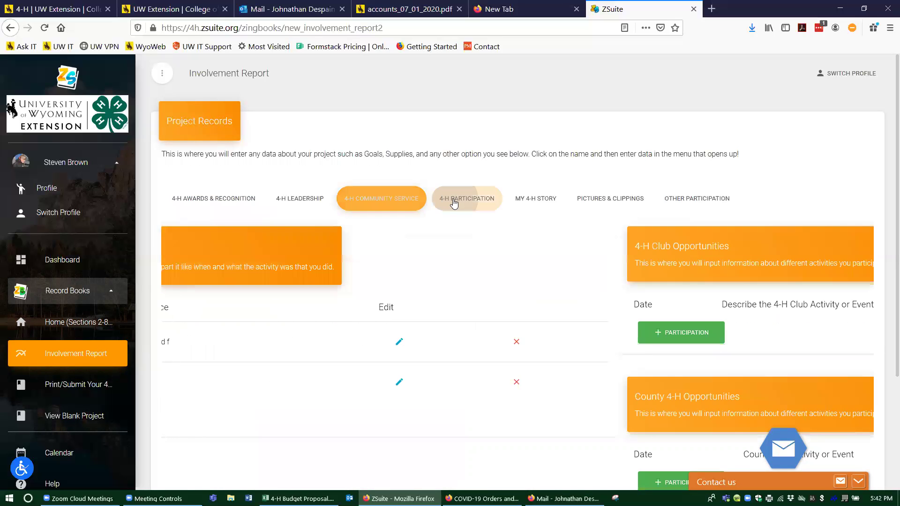
{"action": "left_click", "coordinate": [309, 201]}
{"action": "left_click", "coordinate": [232, 200]}
{"action": "left_click", "coordinate": [370, 201]}
{"action": "left_click", "coordinate": [450, 202]}
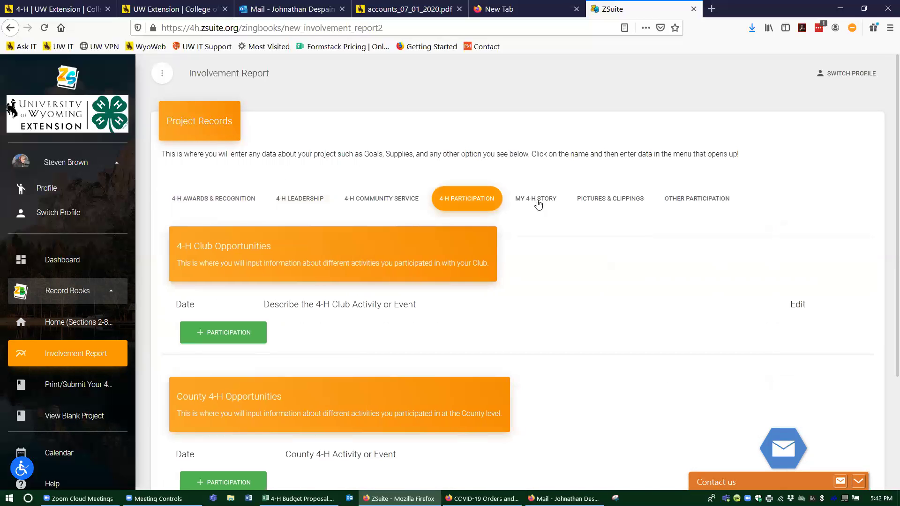
{"action": "left_click", "coordinate": [538, 205]}
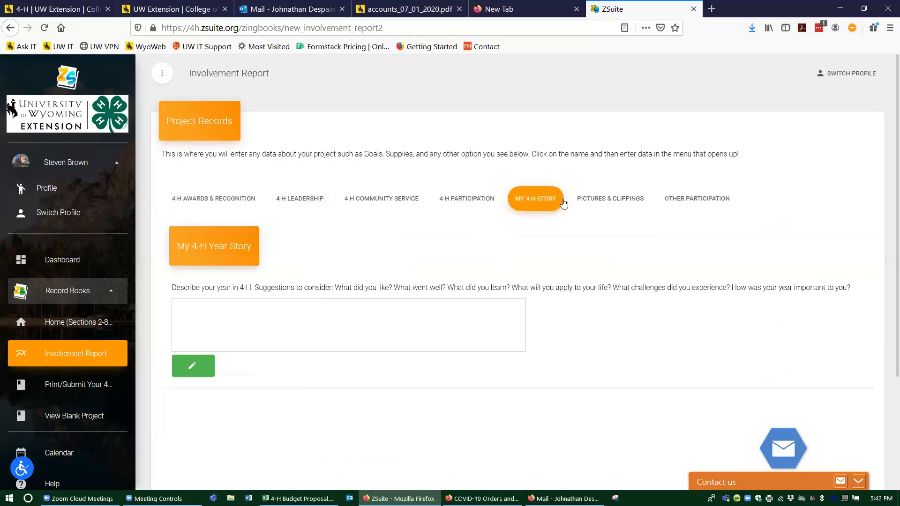
{"action": "left_click", "coordinate": [707, 202]}
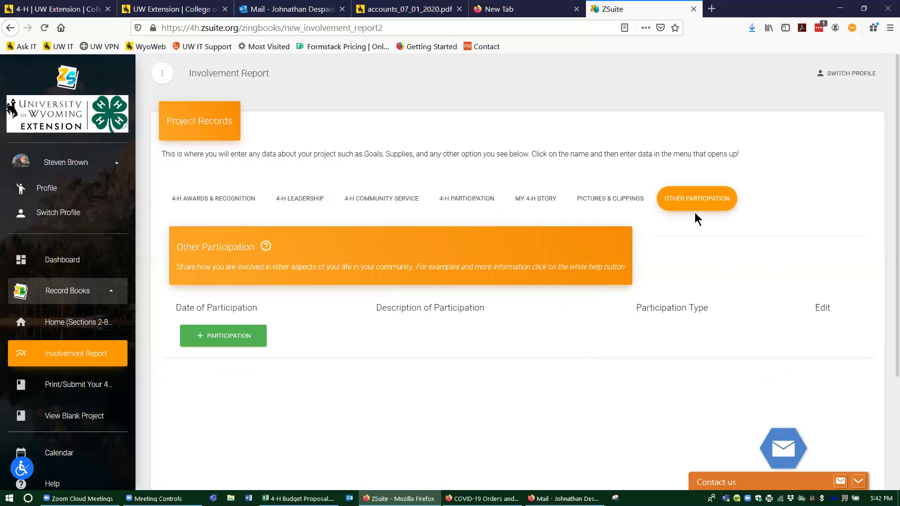
{"action": "left_click", "coordinate": [219, 340]}
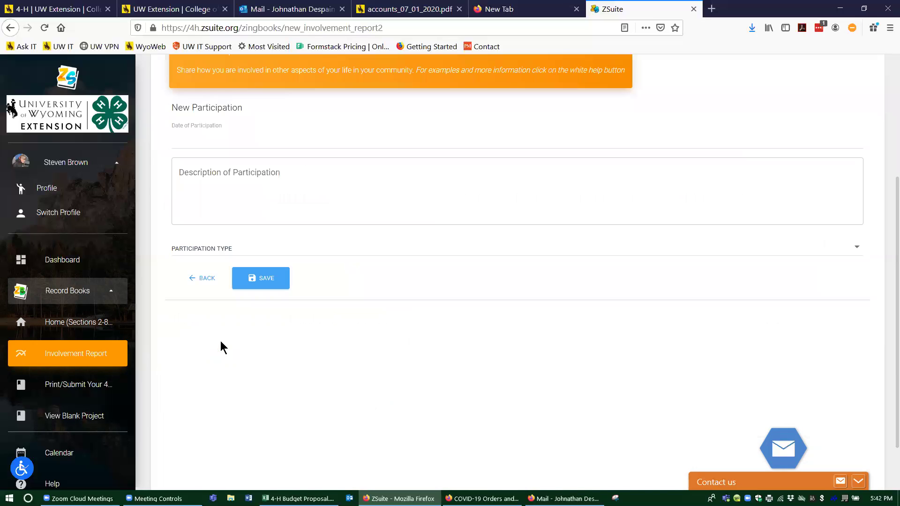
{"action": "left_click", "coordinate": [201, 276]}
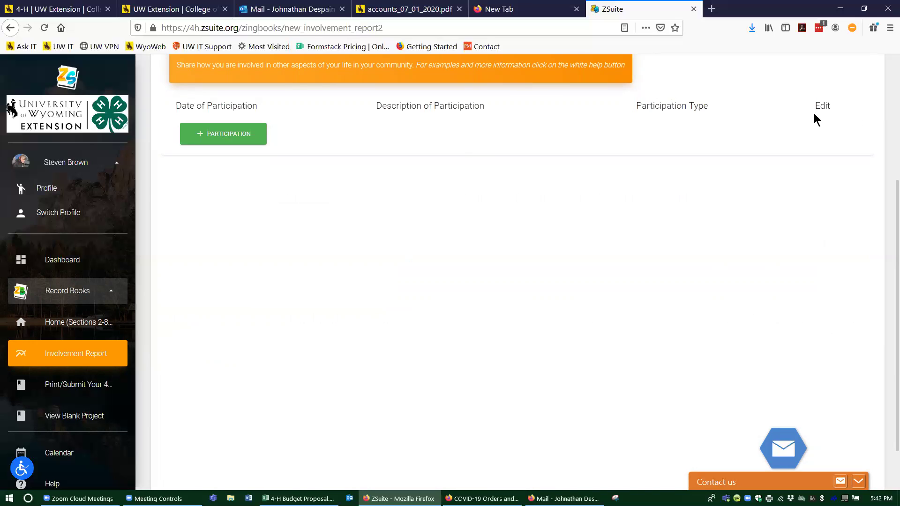
{"action": "scroll", "coordinate": [453, 260], "scroll_direction": "up", "scroll_amount": 3}
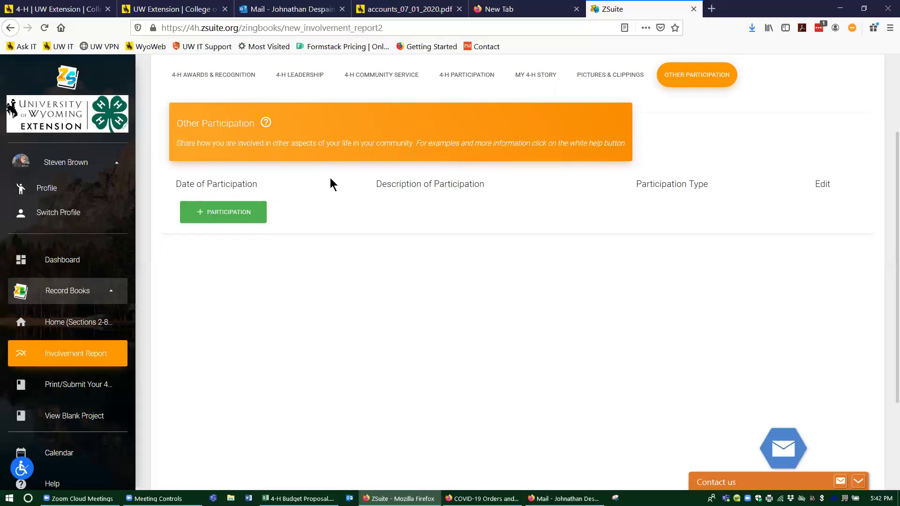
Add an Other Participation entry dated 9/16/2020, described as "I was part of Softball", with participation type Organization.
{"action": "left_click", "coordinate": [196, 216]}
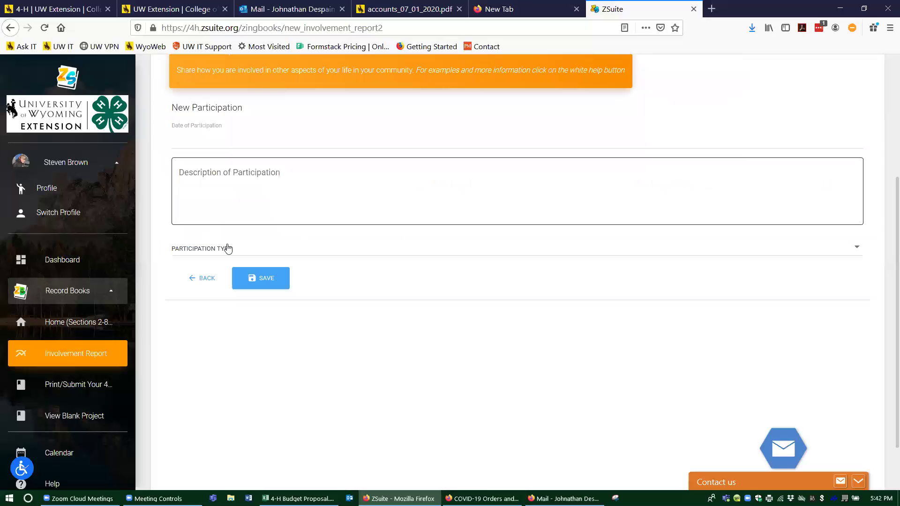
{"action": "left_click", "coordinate": [192, 138]}
{"action": "left_click", "coordinate": [239, 250]}
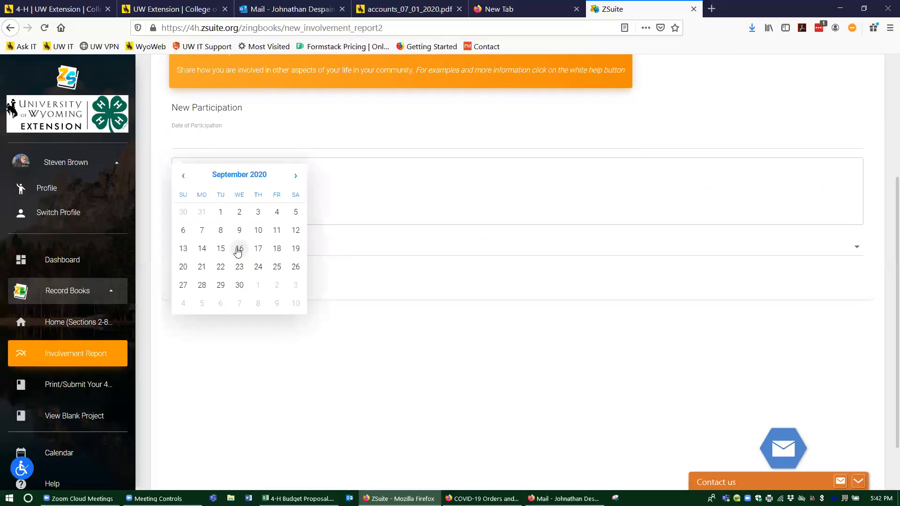
{"action": "left_click", "coordinate": [219, 184]}
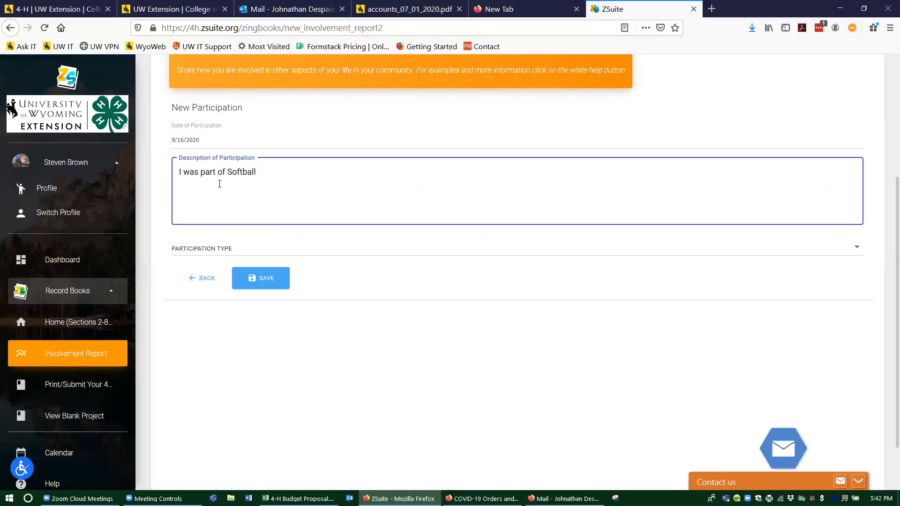
{"action": "left_click", "coordinate": [225, 251]}
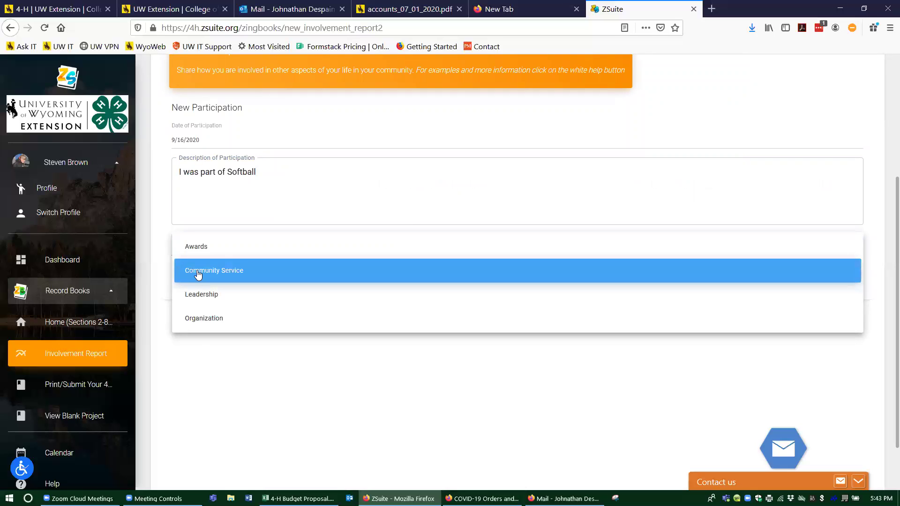
{"action": "left_click", "coordinate": [197, 321]}
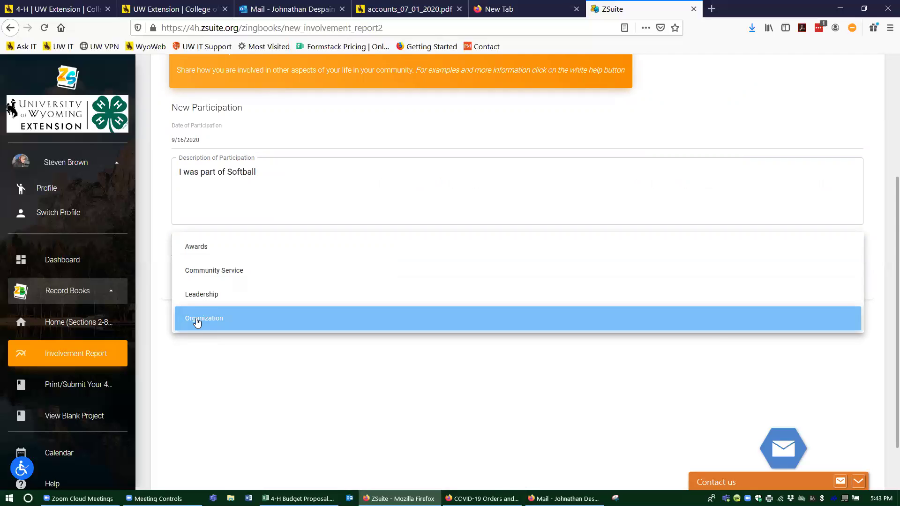
{"action": "left_click", "coordinate": [253, 281]}
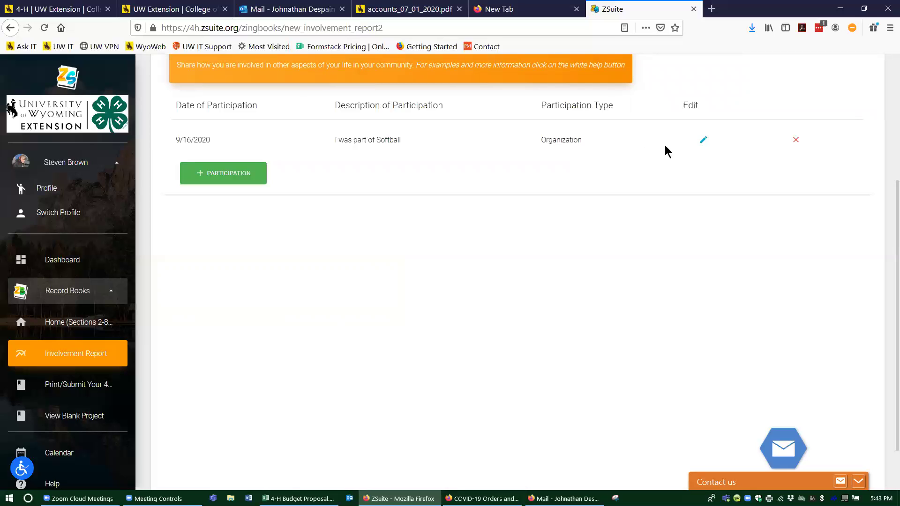
Examine the participation type choices in the 9/16/2020 softball entry and go back without saving.
{"action": "left_click", "coordinate": [703, 139]}
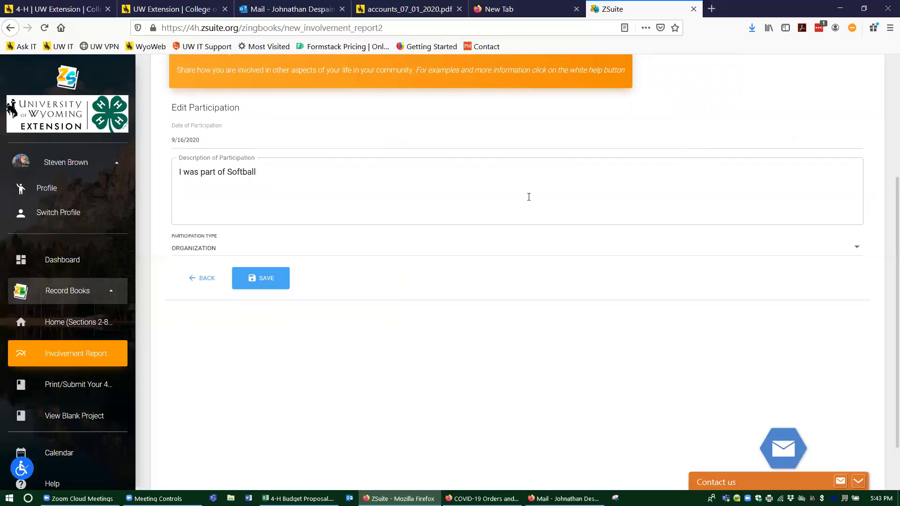
{"action": "left_click", "coordinate": [203, 249]}
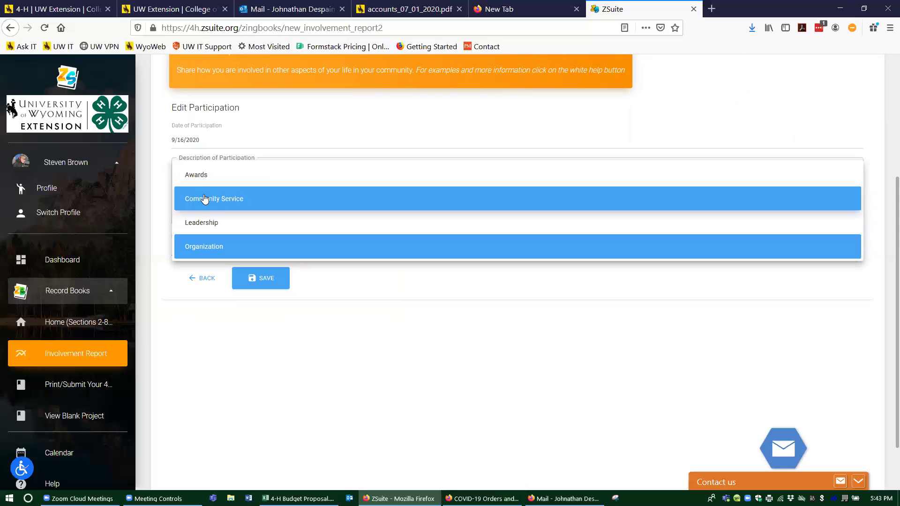
{"action": "left_click", "coordinate": [257, 311]}
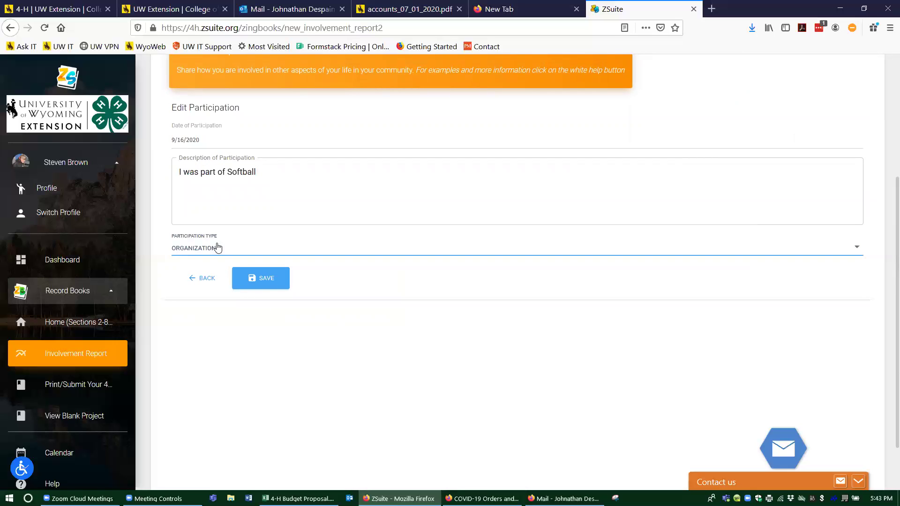
{"action": "left_click", "coordinate": [208, 280]}
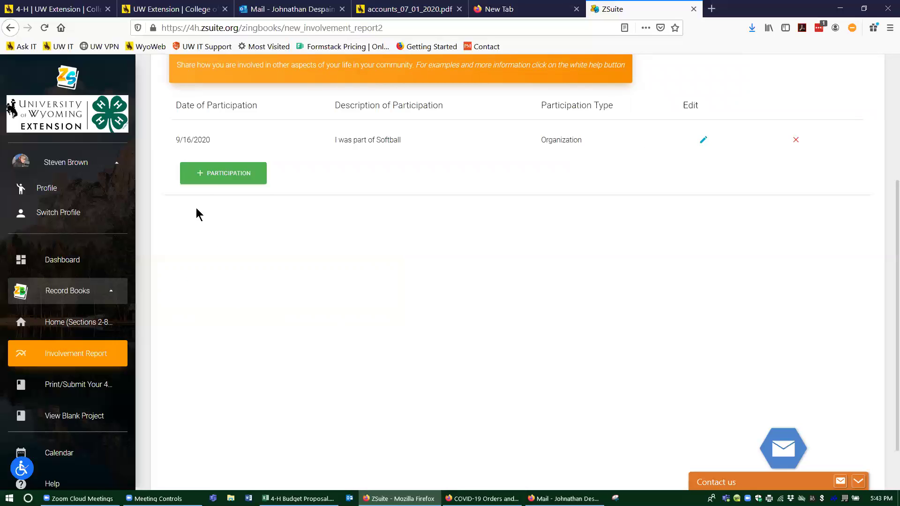
Add a Community Service participation entry dated 9/29/2020, described as "Softball team worked at food bank or soup kitchen".
{"action": "left_click", "coordinate": [209, 178]}
{"action": "left_click", "coordinate": [199, 131]}
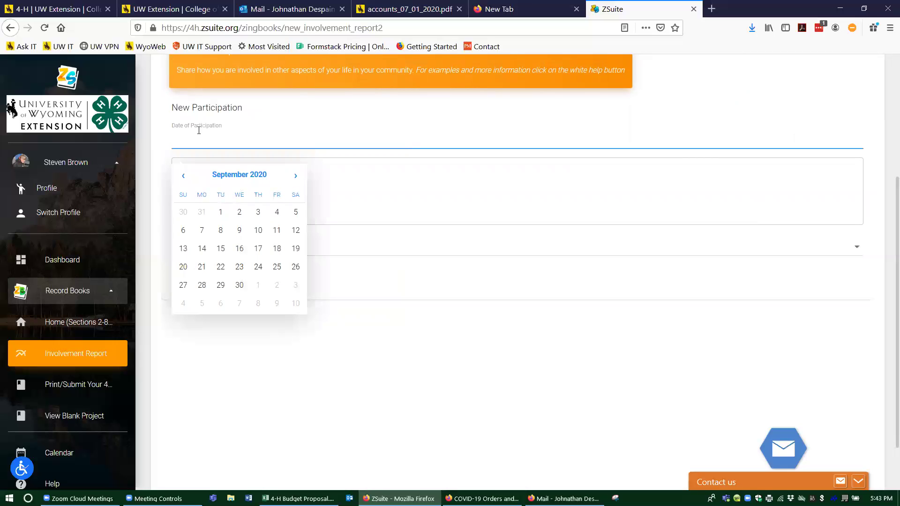
{"action": "left_click", "coordinate": [219, 284]}
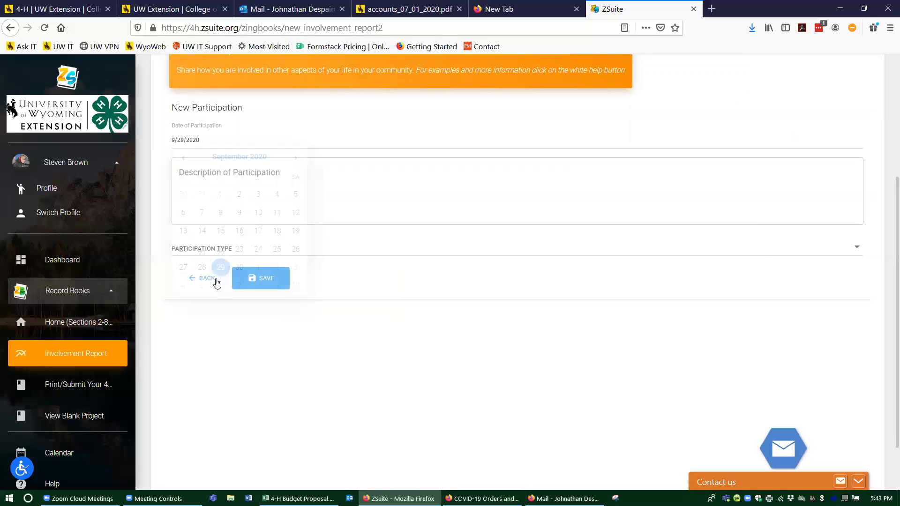
{"action": "left_click", "coordinate": [216, 177]}
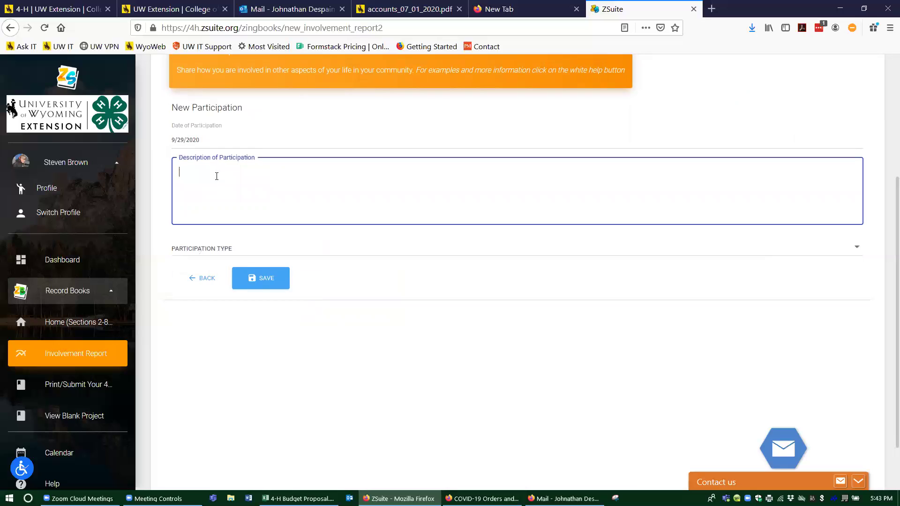
{"action": "type", "text": "Softball team worked at food bank or soup kitchen"}
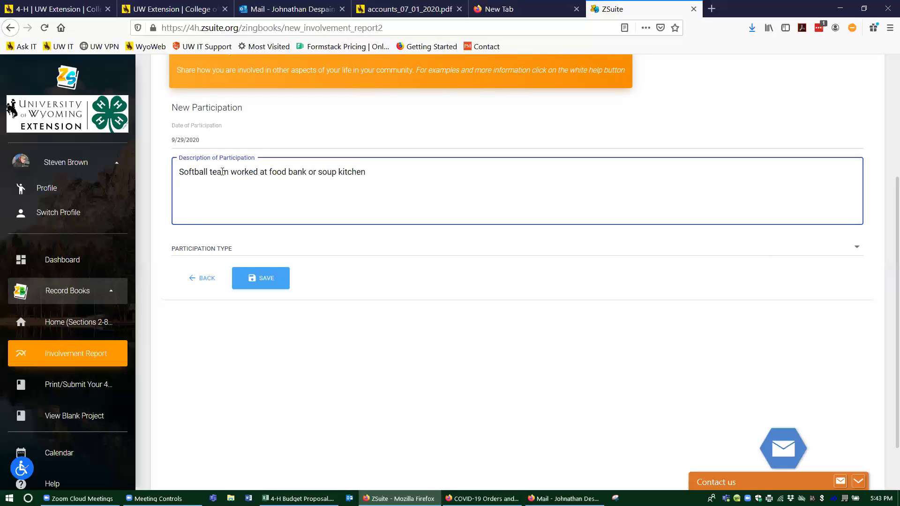
{"action": "left_click", "coordinate": [188, 248]}
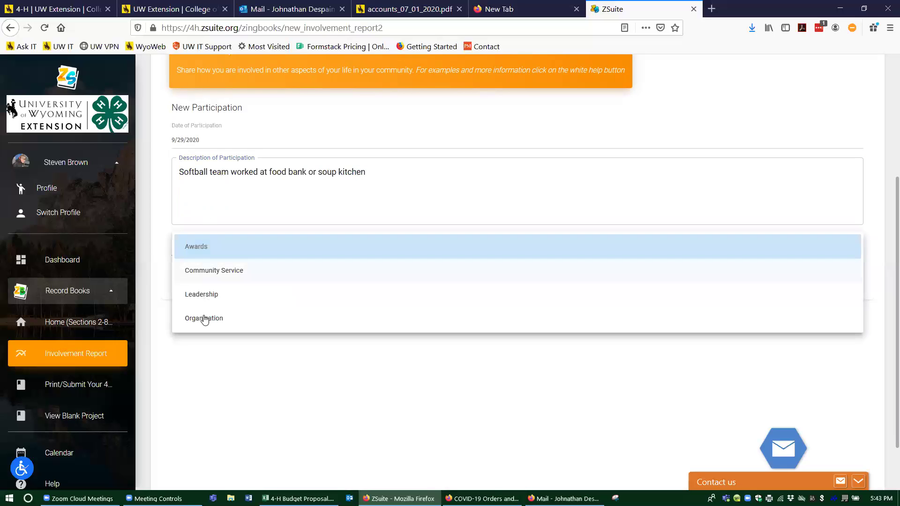
{"action": "left_click", "coordinate": [246, 271]}
{"action": "left_click", "coordinate": [253, 281]}
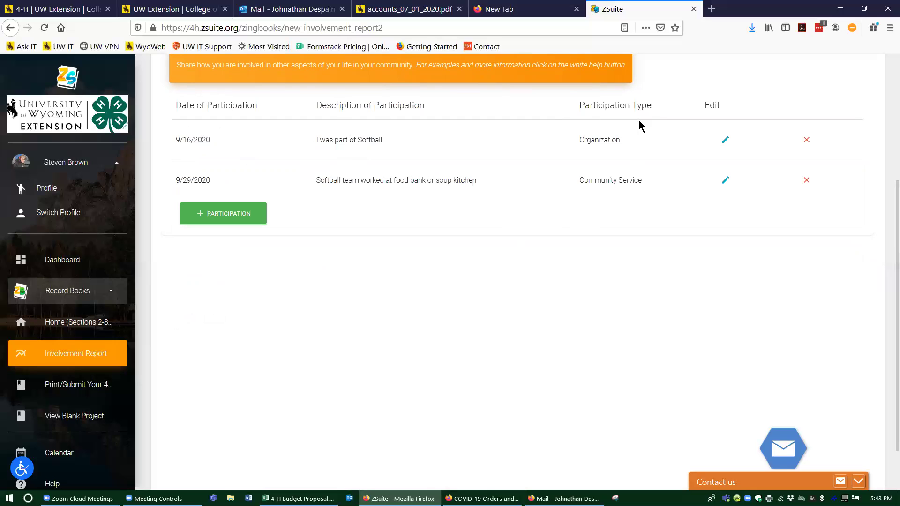
Try adding Leadership and Organization to the participation types of the 9/29/2020 food bank entry.
{"action": "left_click", "coordinate": [726, 179]}
{"action": "left_click", "coordinate": [217, 253]}
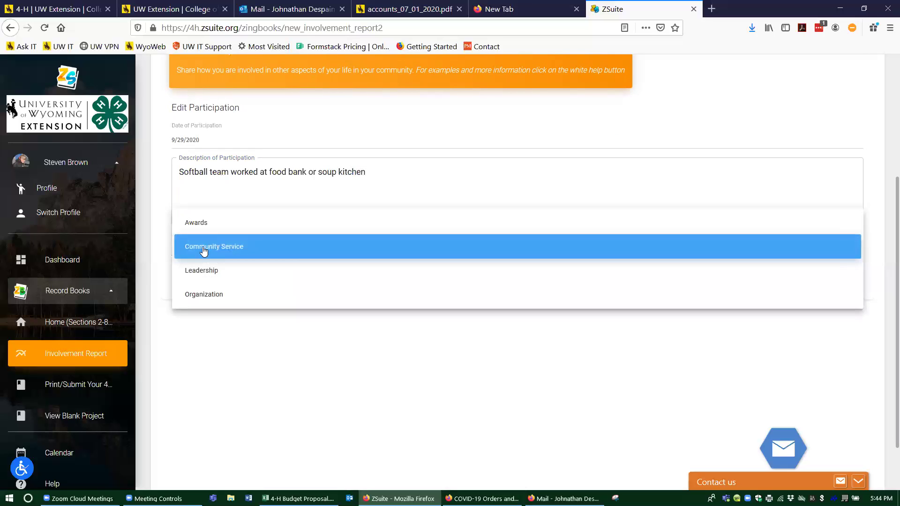
{"action": "left_click", "coordinate": [198, 273]}
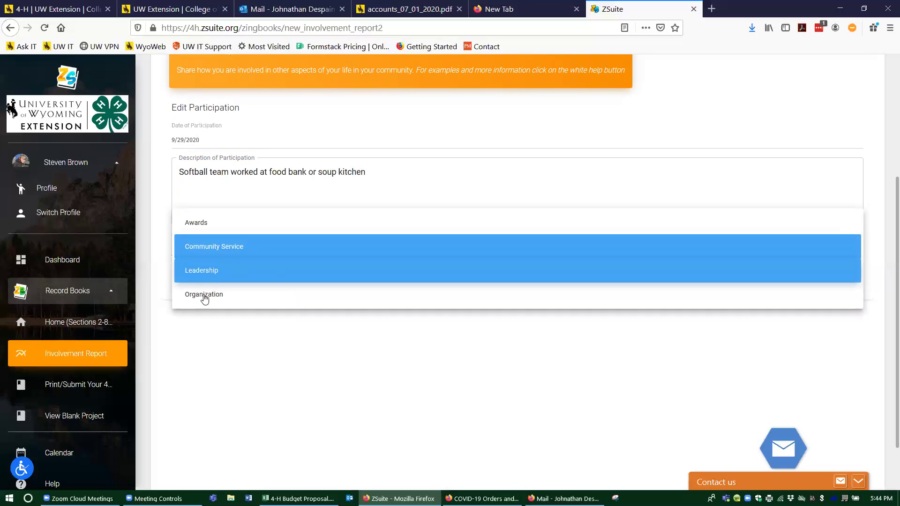
{"action": "left_click", "coordinate": [202, 300]}
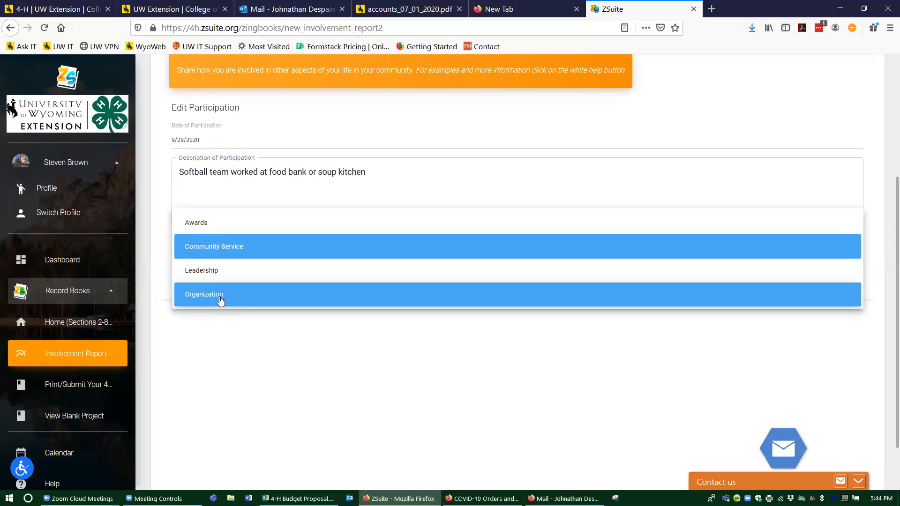
{"action": "left_click", "coordinate": [196, 294]}
{"action": "left_click", "coordinate": [367, 381]}
Review the involvement report's sections in reverse order from Pictures & Clippings back to 4-H Awards & Recognition.
{"action": "scroll", "coordinate": [440, 167], "scroll_direction": "up", "scroll_amount": 2}
{"action": "left_click", "coordinate": [614, 81]}
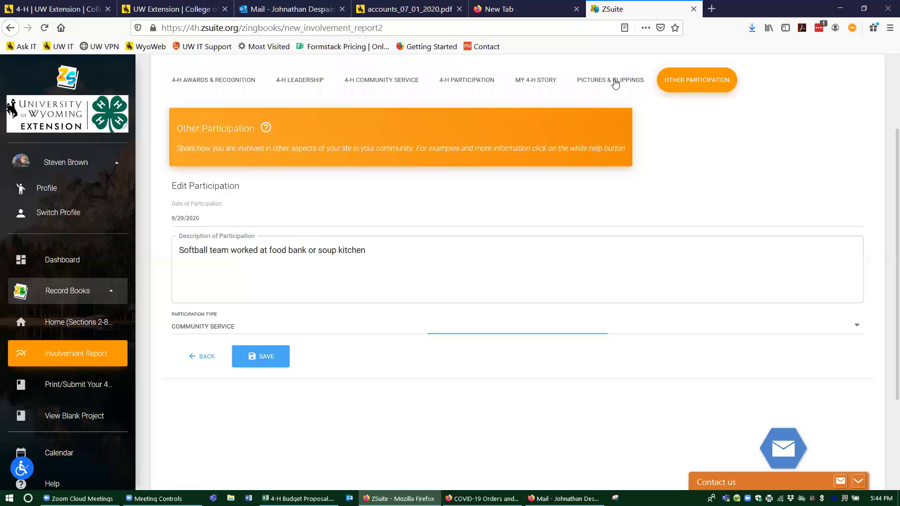
{"action": "left_click", "coordinate": [539, 83]}
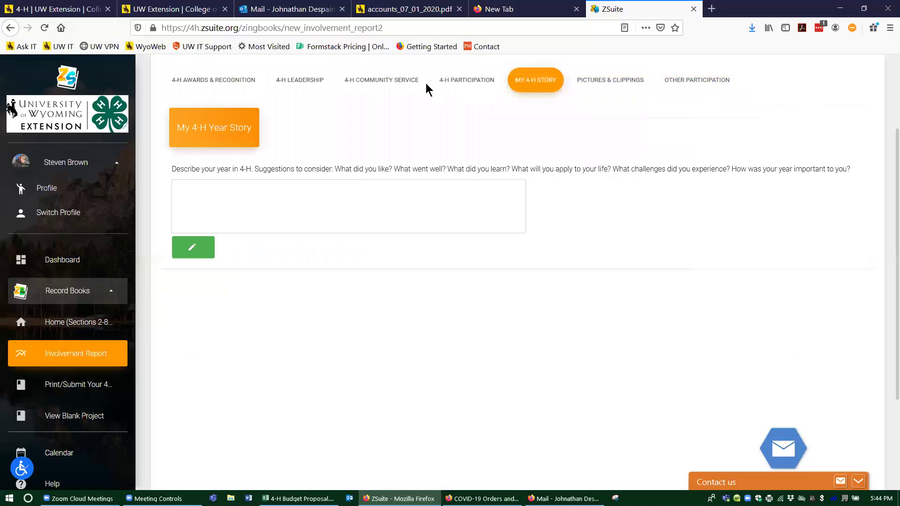
{"action": "left_click", "coordinate": [469, 80]}
{"action": "left_click", "coordinate": [370, 86]}
{"action": "left_click", "coordinate": [305, 83]}
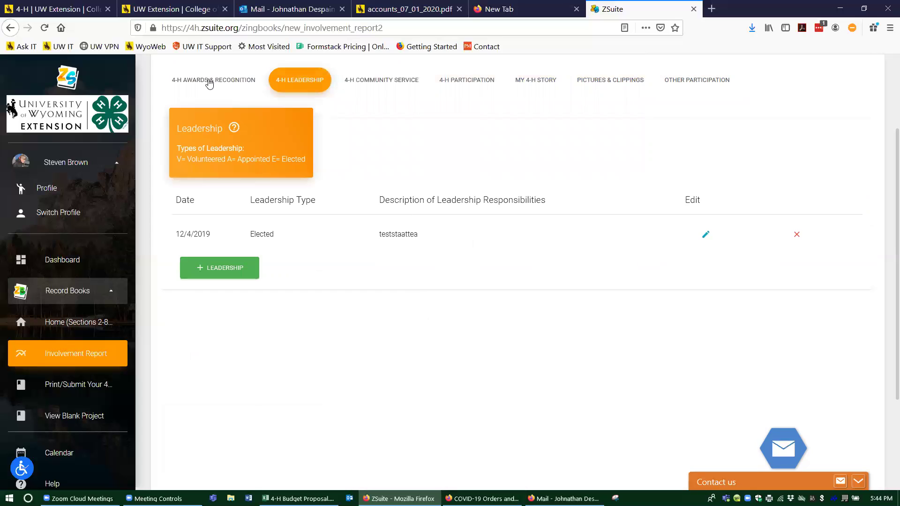
{"action": "left_click", "coordinate": [209, 82]}
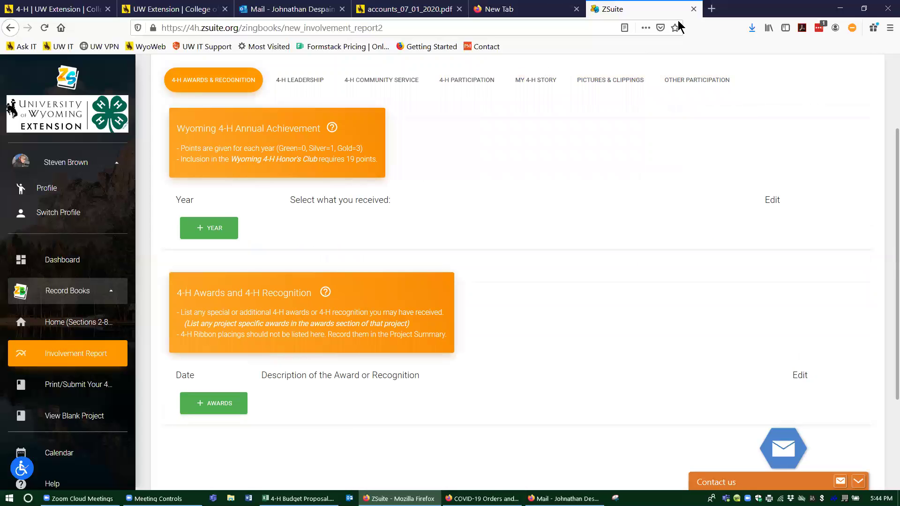